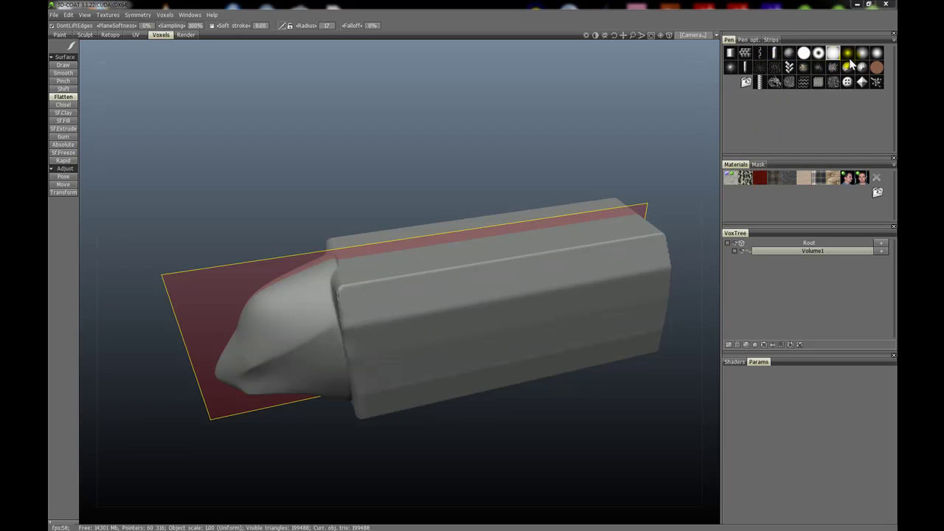
Step: Flatten the front part of the block's upper side edge with the solid white round pen, reducing the brush size for the stroke
{"action": "left_click", "coordinate": [808, 60]}
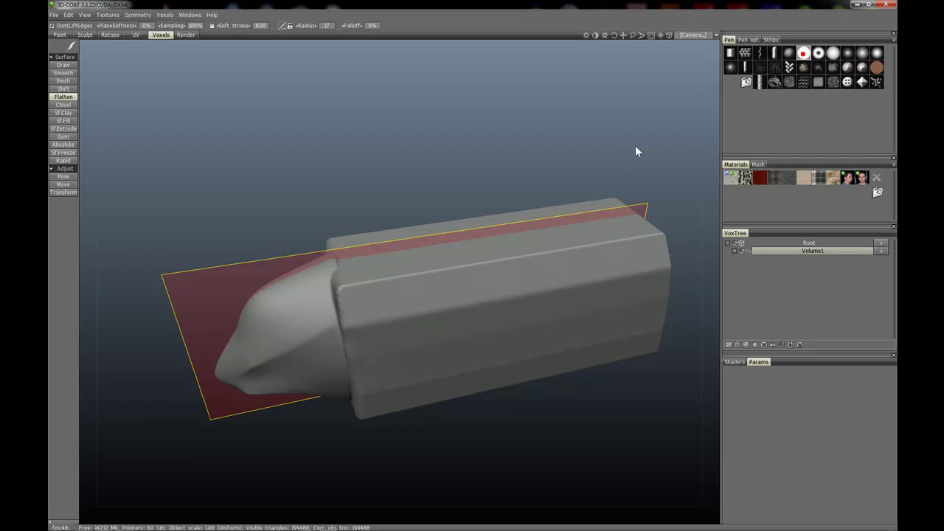
{"action": "left_click_drag", "start_coordinate": [364, 275], "coordinate": [415, 283], "text": "alt"}
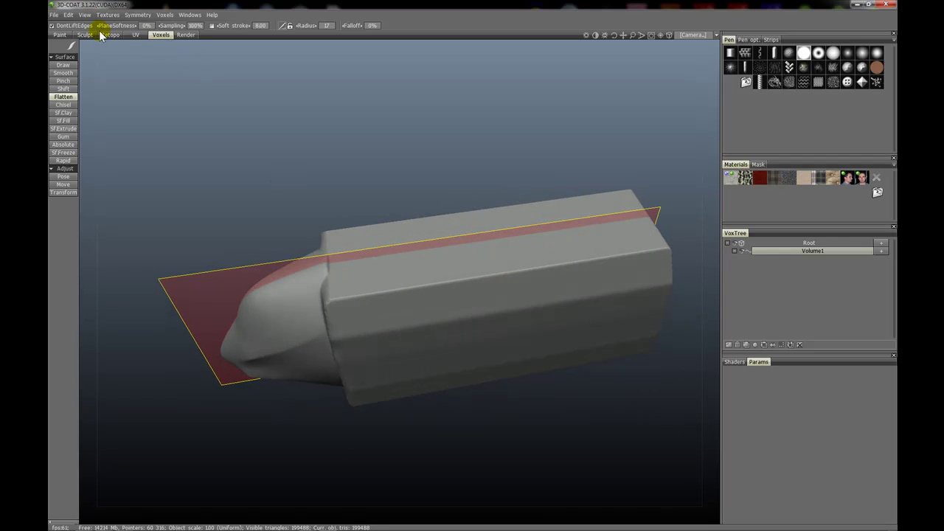
{"action": "left_click", "coordinate": [484, 259]}
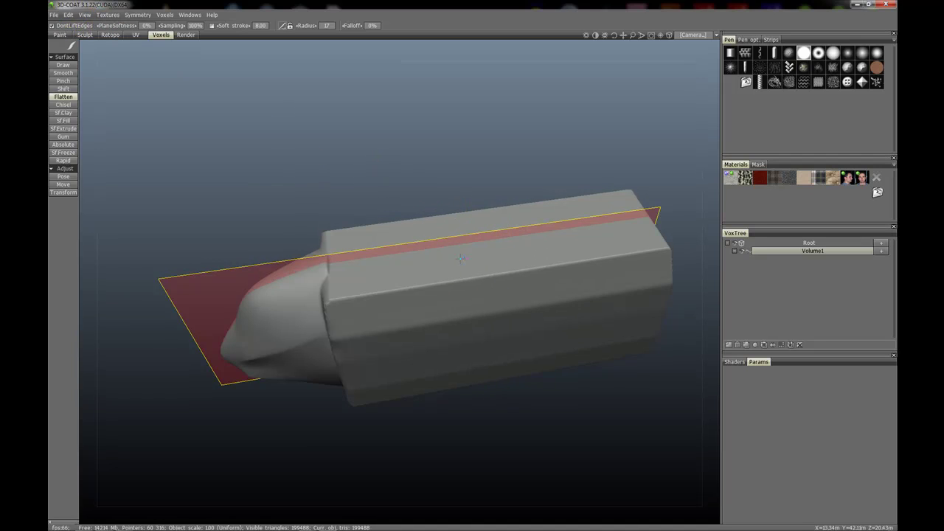
{"action": "mouse_move", "coordinate": [462, 248]}
{"action": "left_mouse_down", "text": "alt"}
{"action": "mouse_move", "coordinate": [461, 275]}
{"action": "mouse_move", "coordinate": [453, 268]}
{"action": "left_mouse_up", "text": "alt"}
{"action": "mouse_move", "coordinate": [453, 267]}
{"action": "right_mouse_down"}
{"action": "mouse_move", "coordinate": [468, 272]}
{"action": "mouse_move", "coordinate": [451, 301]}
{"action": "right_mouse_up"}
{"action": "right_click_drag", "start_coordinate": [443, 345], "coordinate": [446, 341]}
{"action": "left_click_drag", "start_coordinate": [455, 305], "coordinate": [456, 290], "text": "alt"}
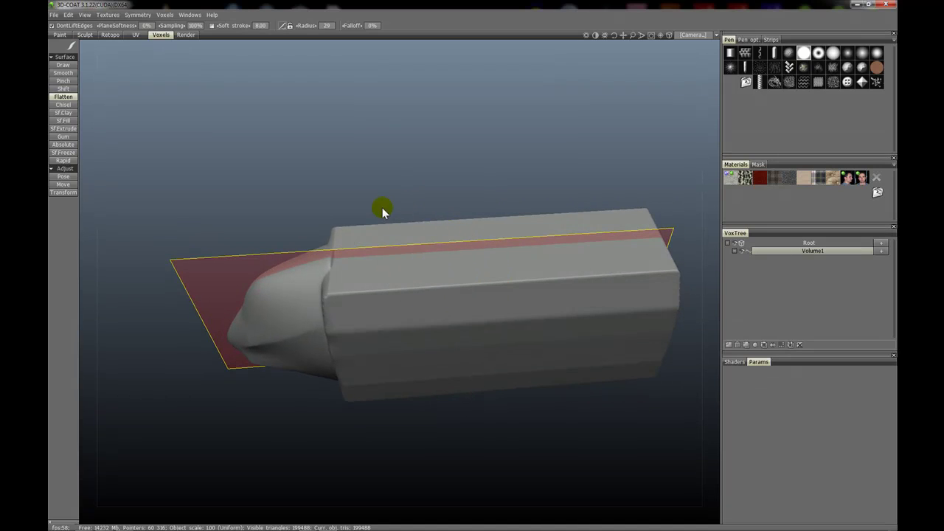
{"action": "left_click_drag", "start_coordinate": [444, 282], "coordinate": [447, 285], "text": "alt"}
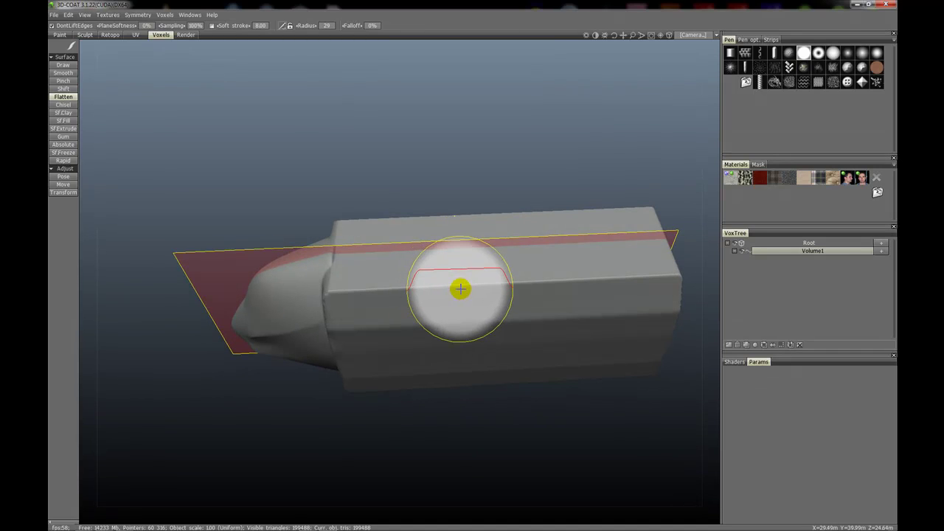
{"action": "right_click_drag", "start_coordinate": [461, 290], "coordinate": [438, 289]}
{"action": "left_click_drag", "start_coordinate": [446, 289], "coordinate": [452, 290], "text": "alt"}
{"action": "left_click_drag", "start_coordinate": [364, 289], "coordinate": [333, 292]}
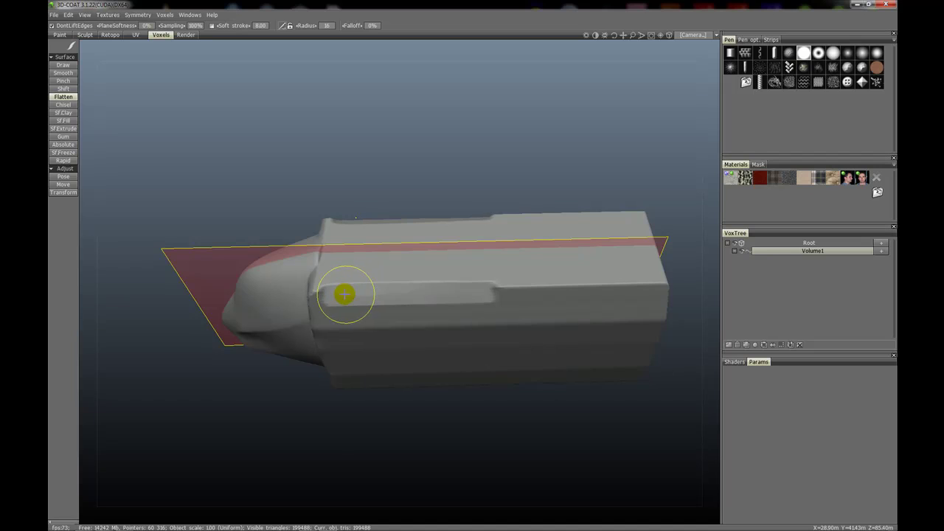
Step: Flatten a vertical band down the block's side, just behind the flattened front strip
{"action": "middle_click_drag", "start_coordinate": [358, 294], "coordinate": [299, 288], "text": "alt"}
{"action": "mouse_move", "coordinate": [386, 265]}
{"action": "left_mouse_down", "text": "alt"}
{"action": "mouse_move", "coordinate": [396, 198]}
{"action": "mouse_move", "coordinate": [386, 272]}
{"action": "mouse_move", "coordinate": [358, 246]}
{"action": "mouse_move", "coordinate": [379, 223]}
{"action": "mouse_move", "coordinate": [374, 232]}
{"action": "mouse_move", "coordinate": [413, 269]}
{"action": "left_mouse_up", "text": "alt"}
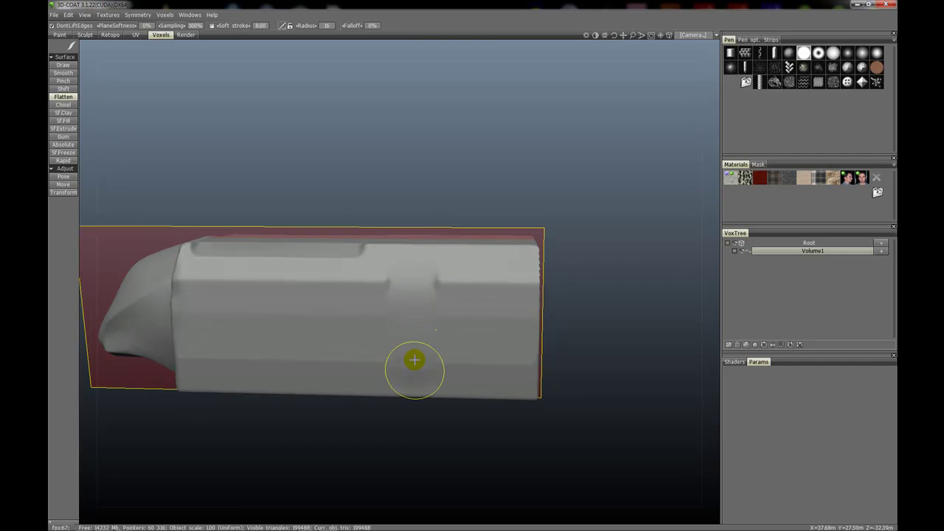
{"action": "left_click_drag", "start_coordinate": [393, 297], "coordinate": [381, 274]}
{"action": "middle_click_drag", "start_coordinate": [381, 274], "coordinate": [380, 292]}
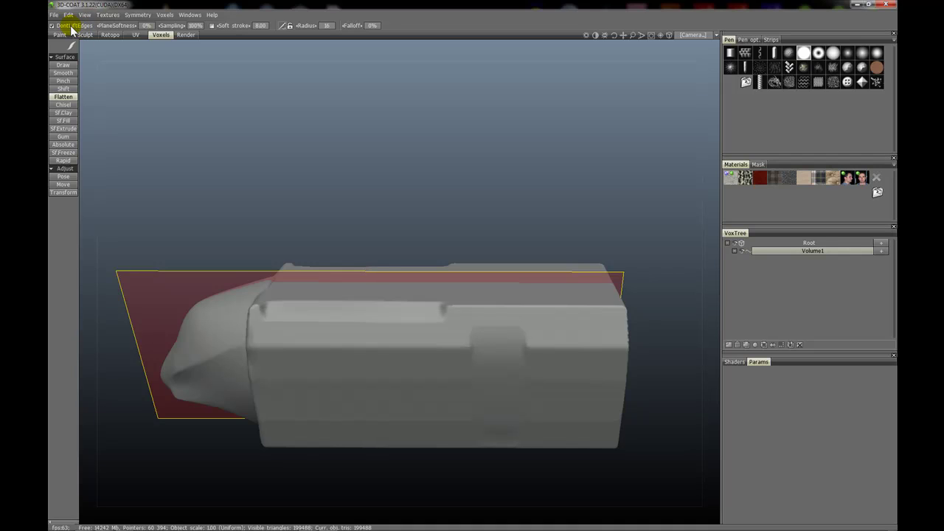
Step: Turn off DontLiftEdges and flatten the rear part of the block's upper side edge with a brush radius of 15
{"action": "mouse_move", "coordinate": [377, 305]}
{"action": "left_mouse_down", "text": "alt"}
{"action": "mouse_move", "coordinate": [373, 323]}
{"action": "mouse_move", "coordinate": [373, 290]}
{"action": "mouse_move", "coordinate": [424, 271]}
{"action": "mouse_move", "coordinate": [364, 301]}
{"action": "mouse_move", "coordinate": [365, 324]}
{"action": "mouse_move", "coordinate": [337, 310]}
{"action": "mouse_move", "coordinate": [244, 249]}
{"action": "mouse_move", "coordinate": [73, 56]}
{"action": "left_mouse_up", "text": "alt"}
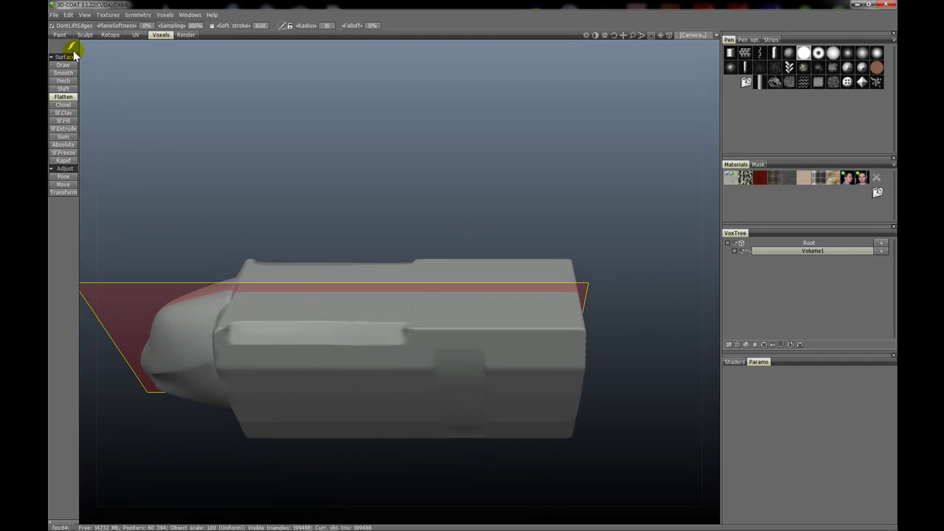
{"action": "middle_click_drag", "start_coordinate": [387, 304], "coordinate": [334, 319], "text": "alt"}
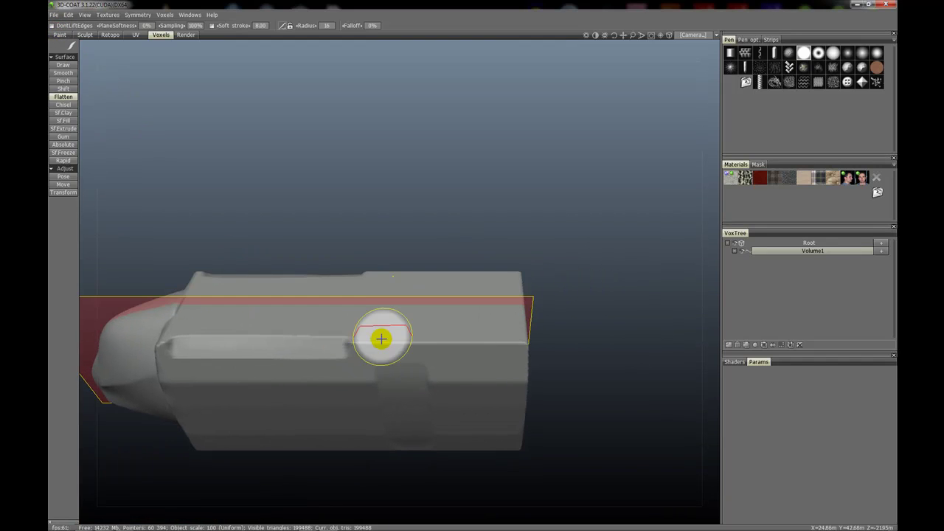
{"action": "mouse_move", "coordinate": [392, 344]}
{"action": "left_mouse_down"}
{"action": "mouse_move", "coordinate": [310, 322]}
{"action": "mouse_move", "coordinate": [266, 289]}
{"action": "mouse_move", "coordinate": [348, 320]}
{"action": "mouse_move", "coordinate": [386, 354]}
{"action": "mouse_move", "coordinate": [375, 340]}
{"action": "left_mouse_up"}
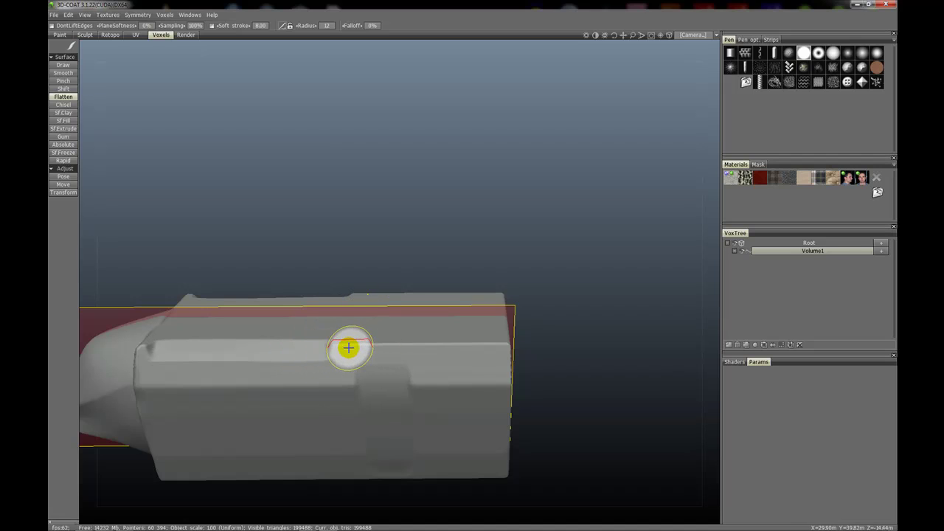
{"action": "middle_click_drag", "start_coordinate": [257, 351], "coordinate": [344, 348]}
{"action": "mouse_move", "coordinate": [359, 333]}
{"action": "left_mouse_down", "text": "alt"}
{"action": "mouse_move", "coordinate": [371, 261]}
{"action": "mouse_move", "coordinate": [363, 345]}
{"action": "mouse_move", "coordinate": [373, 346]}
{"action": "left_mouse_up", "text": "alt"}
{"action": "middle_click_drag", "start_coordinate": [413, 342], "coordinate": [360, 348]}
{"action": "left_click_drag", "start_coordinate": [361, 348], "coordinate": [295, 354], "text": "alt"}
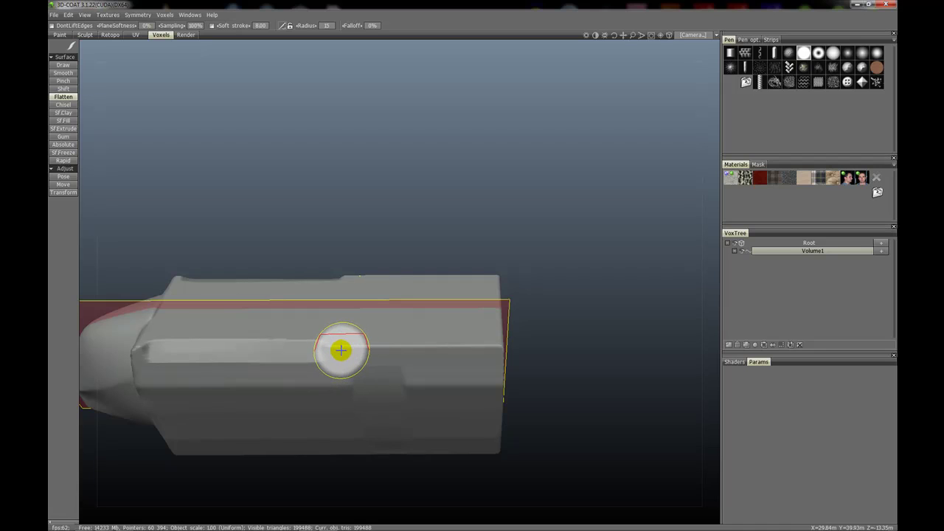
{"action": "mouse_move", "coordinate": [339, 349]}
{"action": "left_mouse_down"}
{"action": "mouse_move", "coordinate": [462, 348]}
{"action": "mouse_move", "coordinate": [356, 304]}
{"action": "mouse_move", "coordinate": [269, 356]}
{"action": "left_mouse_up"}
{"action": "middle_click_drag", "start_coordinate": [336, 317], "coordinate": [401, 302]}
{"action": "left_click_drag", "start_coordinate": [401, 303], "coordinate": [400, 320], "text": "alt"}
{"action": "right_click_drag", "start_coordinate": [400, 320], "coordinate": [402, 332]}
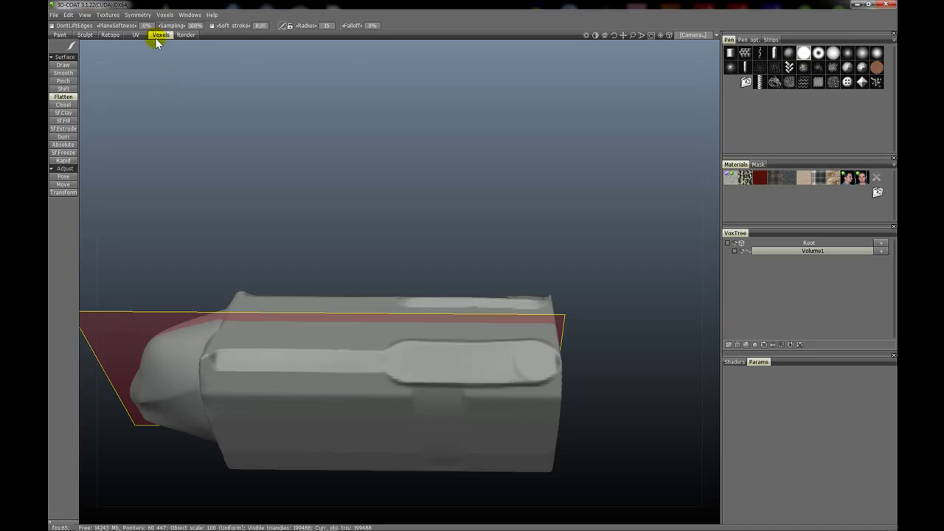
Step: Examine the flattened strips and the block's rear end from the side, above and behind
{"action": "middle_click_drag", "start_coordinate": [339, 362], "coordinate": [356, 366], "text": "alt"}
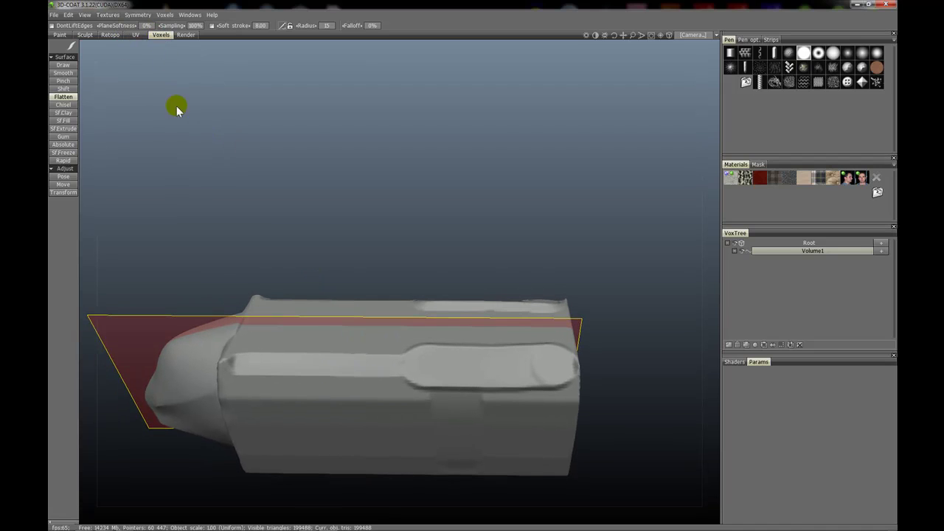
{"action": "middle_click_drag", "start_coordinate": [325, 336], "coordinate": [296, 308], "text": "alt"}
{"action": "left_click_drag", "start_coordinate": [367, 330], "coordinate": [381, 329], "text": "alt"}
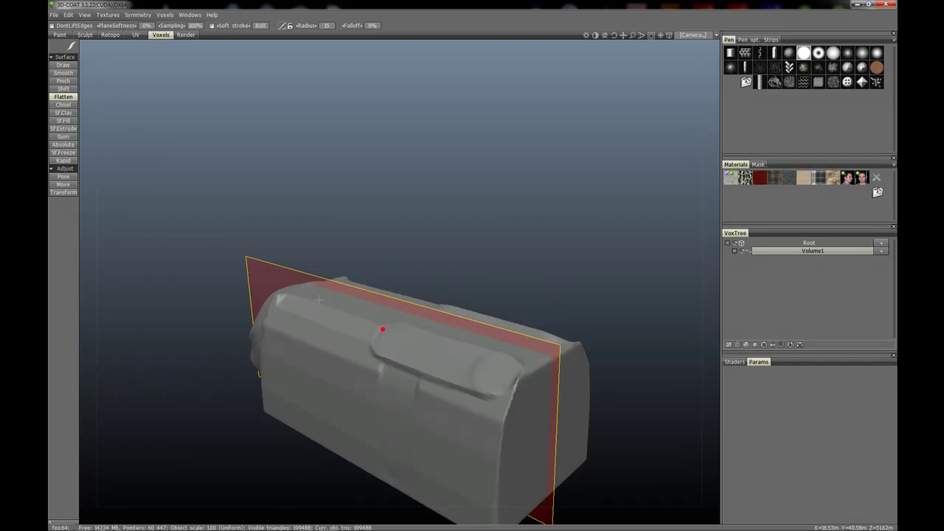
{"action": "middle_click_drag", "start_coordinate": [381, 328], "coordinate": [339, 299], "text": "alt"}
{"action": "middle_click_drag", "start_coordinate": [346, 340], "coordinate": [344, 317], "text": "alt"}
{"action": "left_click_drag", "start_coordinate": [343, 318], "coordinate": [346, 295], "text": "alt"}
{"action": "middle_click_drag", "start_coordinate": [364, 319], "coordinate": [356, 312], "text": "alt"}
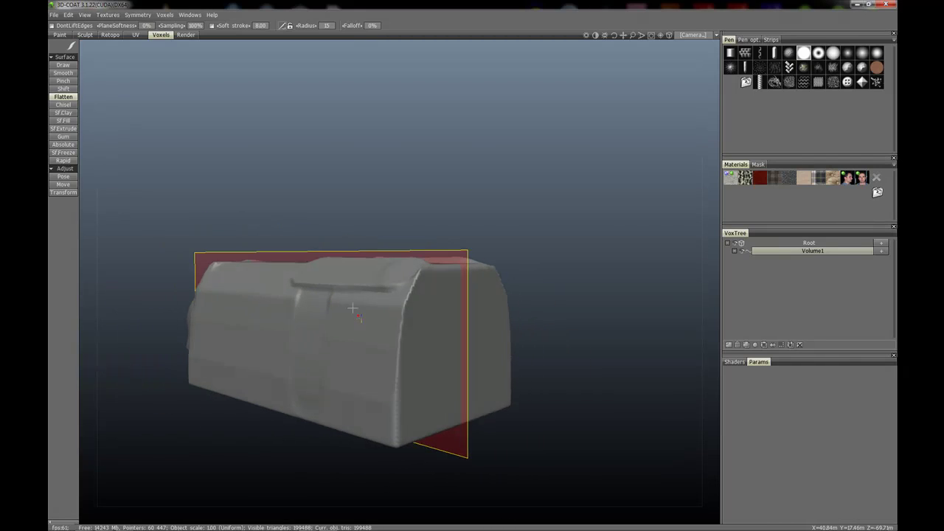
{"action": "mouse_move", "coordinate": [357, 316]}
{"action": "left_mouse_down", "text": "alt"}
{"action": "mouse_move", "coordinate": [346, 315]}
{"action": "mouse_move", "coordinate": [347, 304]}
{"action": "mouse_move", "coordinate": [352, 315]}
{"action": "left_mouse_up", "text": "alt"}
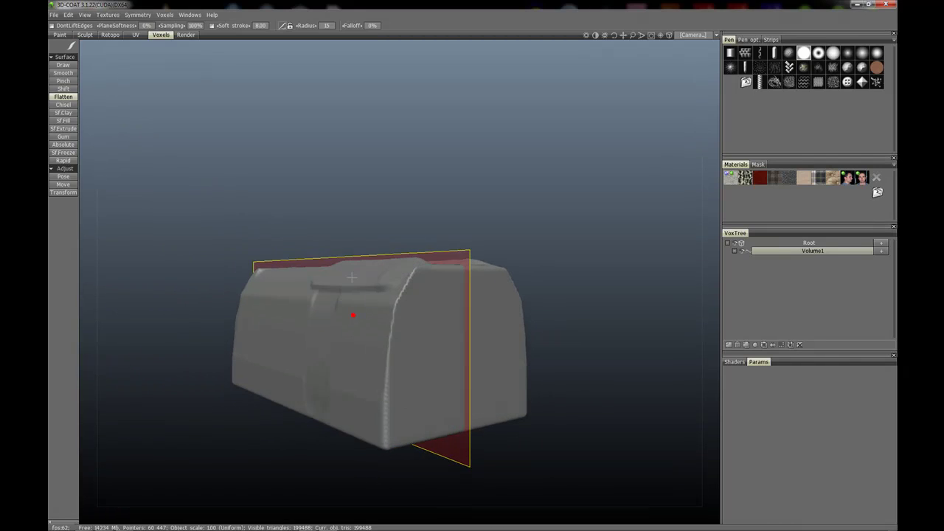
Step: Try flattening the block's rear vertical corner edge with PlaneSoftness at 100% and at 74%, undoing the strokes
{"action": "left_click_drag", "start_coordinate": [306, 224], "coordinate": [371, 284], "text": "alt"}
{"action": "middle_click_drag", "start_coordinate": [357, 295], "coordinate": [370, 294], "text": "alt"}
{"action": "mouse_move", "coordinate": [370, 295]}
{"action": "left_mouse_down", "text": "alt"}
{"action": "mouse_move", "coordinate": [381, 310]}
{"action": "mouse_move", "coordinate": [309, 308]}
{"action": "left_mouse_up", "text": "alt"}
{"action": "mouse_move", "coordinate": [384, 322]}
{"action": "left_mouse_down", "text": "alt"}
{"action": "mouse_move", "coordinate": [345, 292]}
{"action": "mouse_move", "coordinate": [362, 281]}
{"action": "mouse_move", "coordinate": [373, 295]}
{"action": "left_mouse_up", "text": "alt"}
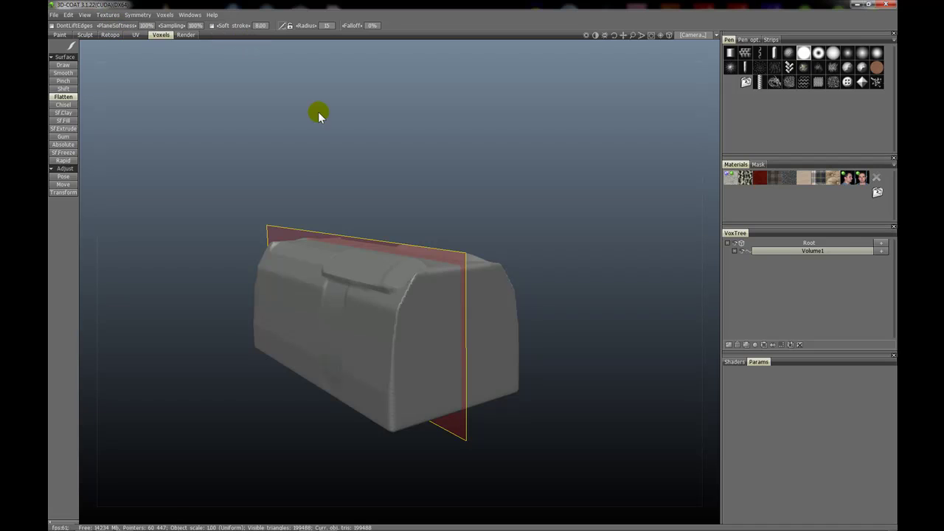
{"action": "left_click_drag", "start_coordinate": [409, 292], "coordinate": [393, 329]}
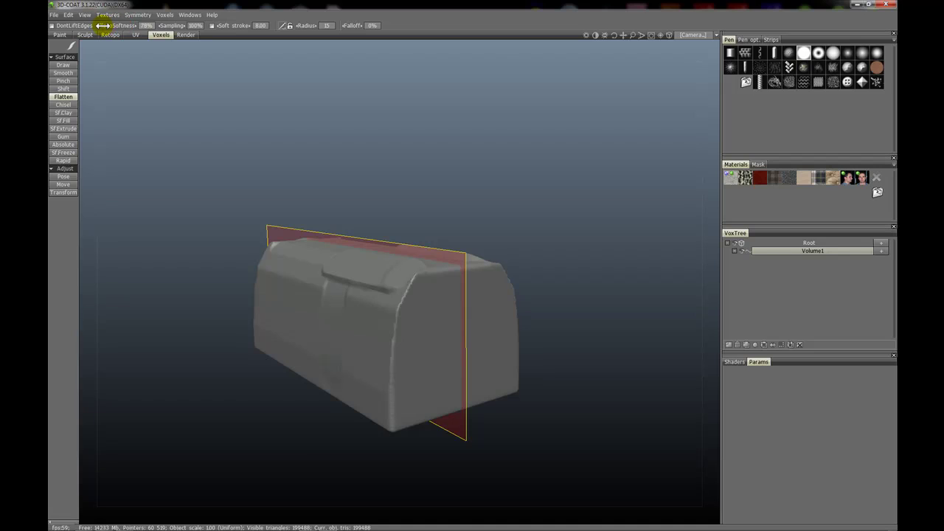
{"action": "mouse_move", "coordinate": [407, 298]}
{"action": "left_mouse_down"}
{"action": "mouse_move", "coordinate": [389, 398]}
{"action": "mouse_move", "coordinate": [401, 320]}
{"action": "mouse_move", "coordinate": [392, 312]}
{"action": "left_mouse_up"}
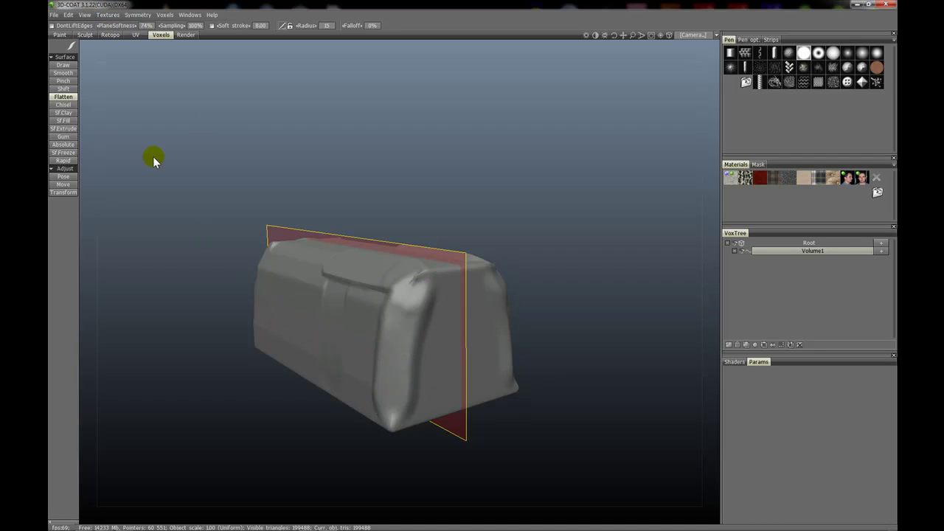
{"action": "key", "text": "ctrl+z"}
Step: Try flattening the rear vertical corner edge from its upper end downward with PlaneSoftness at 74%
{"action": "left_click_drag", "start_coordinate": [396, 308], "coordinate": [389, 303], "text": "alt"}
{"action": "mouse_move", "coordinate": [389, 303]}
{"action": "left_mouse_down"}
{"action": "mouse_move", "coordinate": [410, 323]}
{"action": "mouse_move", "coordinate": [391, 301]}
{"action": "left_mouse_up"}
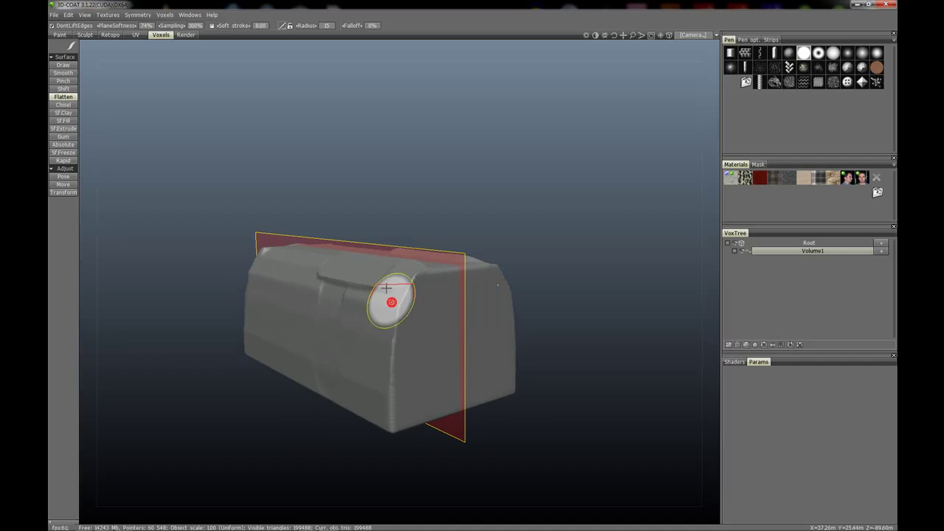
{"action": "mouse_move", "coordinate": [396, 297]}
{"action": "right_mouse_down"}
{"action": "mouse_move", "coordinate": [389, 373]}
{"action": "mouse_move", "coordinate": [391, 317]}
{"action": "mouse_move", "coordinate": [368, 284]}
{"action": "right_mouse_up"}
{"action": "mouse_move", "coordinate": [404, 316]}
{"action": "left_mouse_down", "text": "alt"}
{"action": "mouse_move", "coordinate": [395, 305]}
{"action": "mouse_move", "coordinate": [407, 279]}
{"action": "left_mouse_up", "text": "alt"}
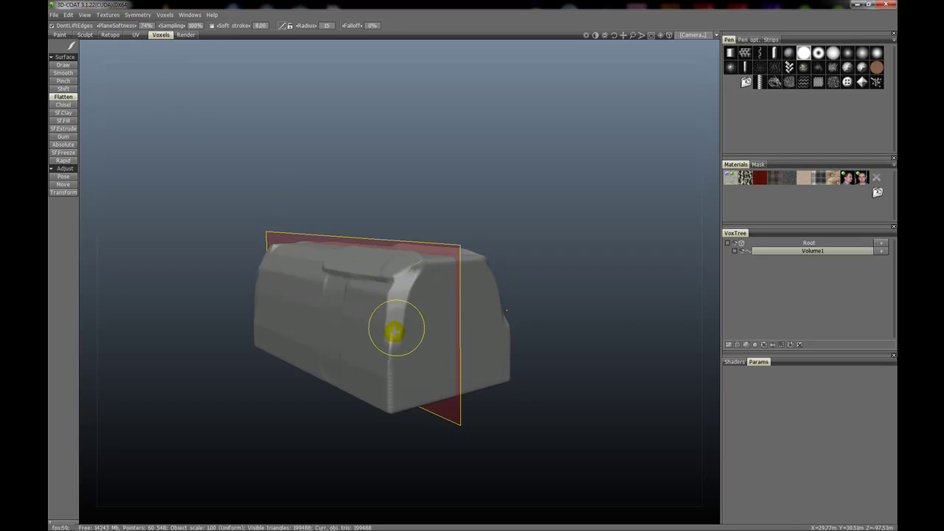
{"action": "mouse_move", "coordinate": [390, 374]}
{"action": "right_mouse_down"}
{"action": "mouse_move", "coordinate": [367, 284]}
{"action": "mouse_move", "coordinate": [347, 265]}
{"action": "right_mouse_up"}
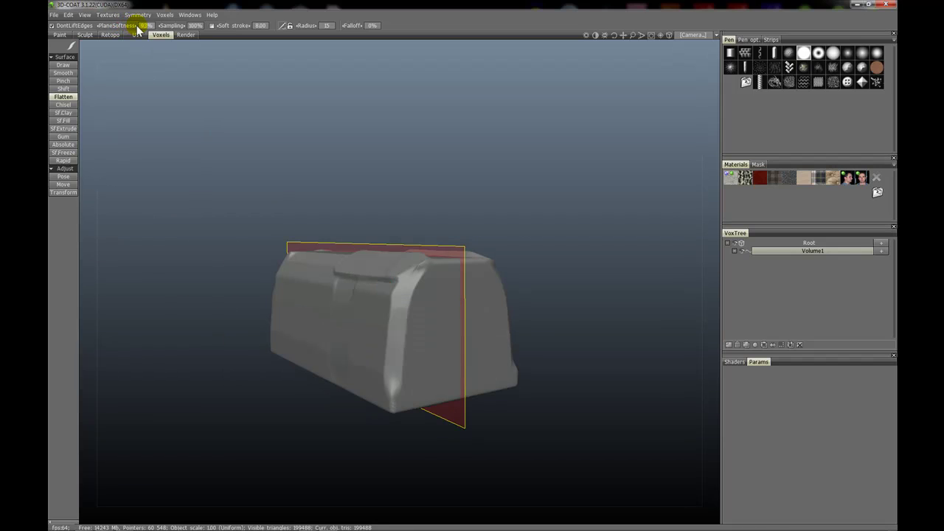
Step: Raise PlaneSoftness to 95% with DontLiftEdges on and flatten the rear vertical corner edge
{"action": "mouse_move", "coordinate": [361, 258]}
{"action": "right_mouse_down"}
{"action": "mouse_move", "coordinate": [387, 283]}
{"action": "mouse_move", "coordinate": [379, 308]}
{"action": "right_mouse_up"}
{"action": "left_click_drag", "start_coordinate": [377, 302], "coordinate": [394, 252]}
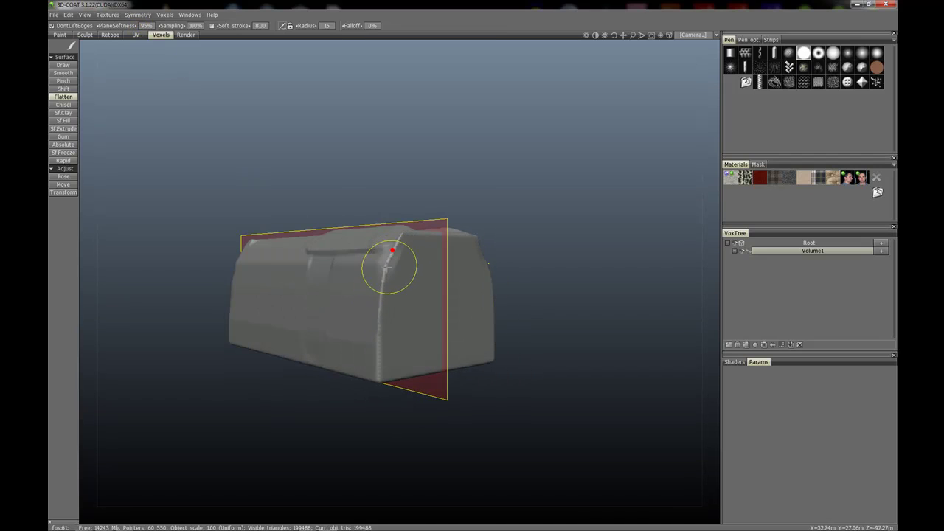
{"action": "mouse_move", "coordinate": [371, 312]}
{"action": "right_mouse_down"}
{"action": "mouse_move", "coordinate": [444, 285]}
{"action": "mouse_move", "coordinate": [410, 280]}
{"action": "mouse_move", "coordinate": [394, 315]}
{"action": "mouse_move", "coordinate": [331, 303]}
{"action": "mouse_move", "coordinate": [406, 297]}
{"action": "mouse_move", "coordinate": [388, 295]}
{"action": "mouse_move", "coordinate": [386, 282]}
{"action": "mouse_move", "coordinate": [381, 312]}
{"action": "mouse_move", "coordinate": [382, 291]}
{"action": "right_mouse_up"}
{"action": "left_click_drag", "start_coordinate": [382, 292], "coordinate": [379, 301], "text": "alt"}
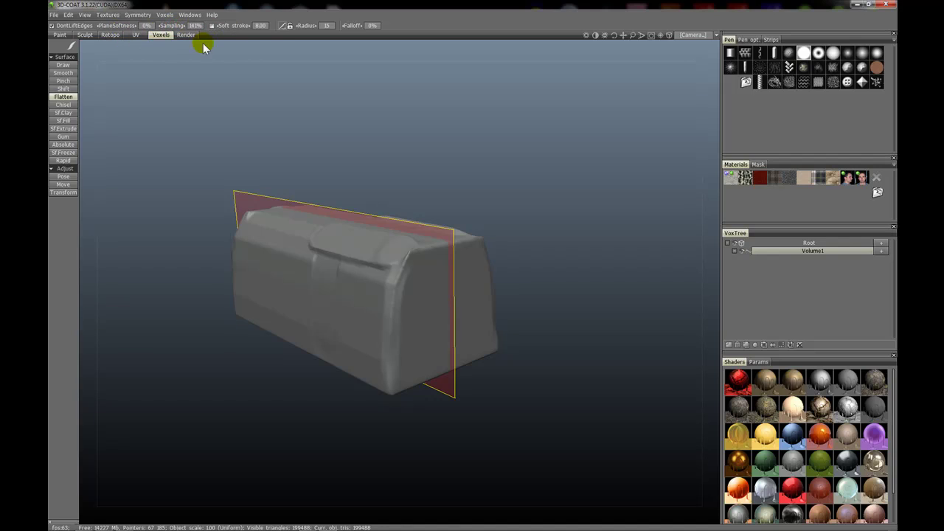
Step: Set Sampling to 100%, try flattening the rear vertical corner edge with PlaneSoftness at 0%, and undo the stroke
{"action": "left_click", "coordinate": [196, 26]}
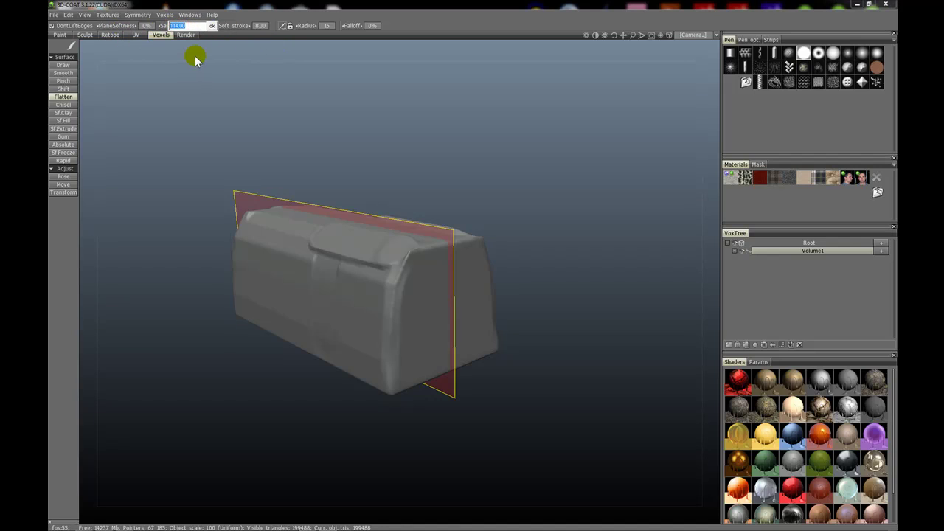
{"action": "type", "text": "100"}
{"action": "key", "text": "Return"}
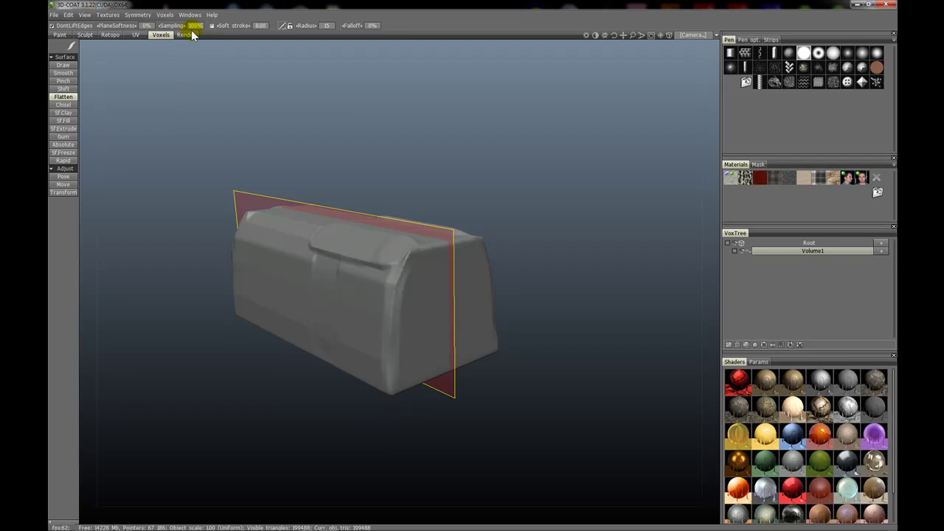
{"action": "left_click", "coordinate": [406, 264]}
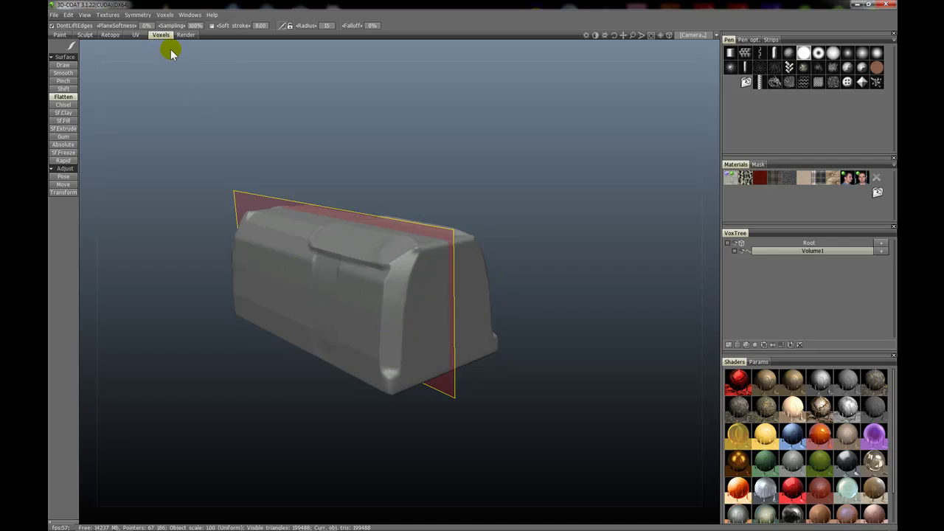
{"action": "key", "text": "ctrl+z"}
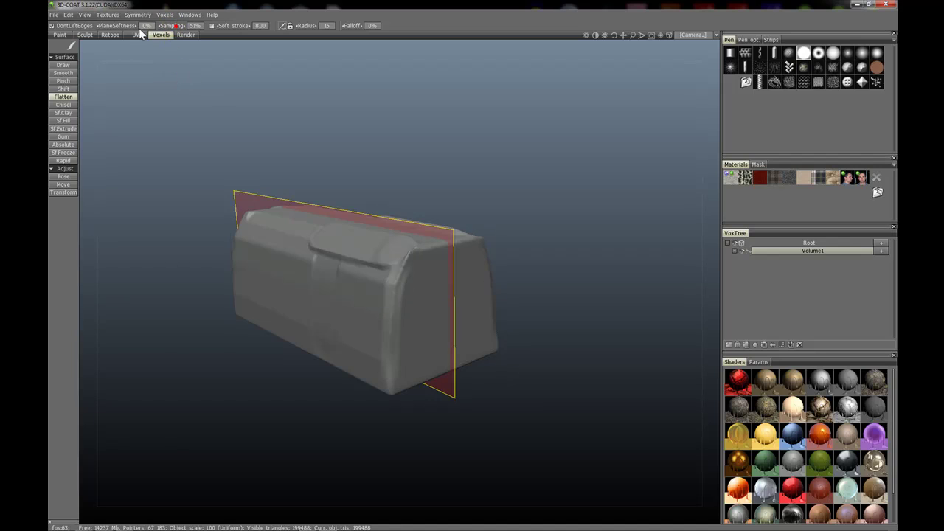
Step: Try flattening the rear vertical corner edge with Sampling lowered to 33% and undo the result
{"action": "mouse_move", "coordinate": [405, 264]}
{"action": "left_mouse_down"}
{"action": "mouse_move", "coordinate": [388, 335]}
{"action": "mouse_move", "coordinate": [393, 288]}
{"action": "mouse_move", "coordinate": [390, 320]}
{"action": "left_mouse_up"}
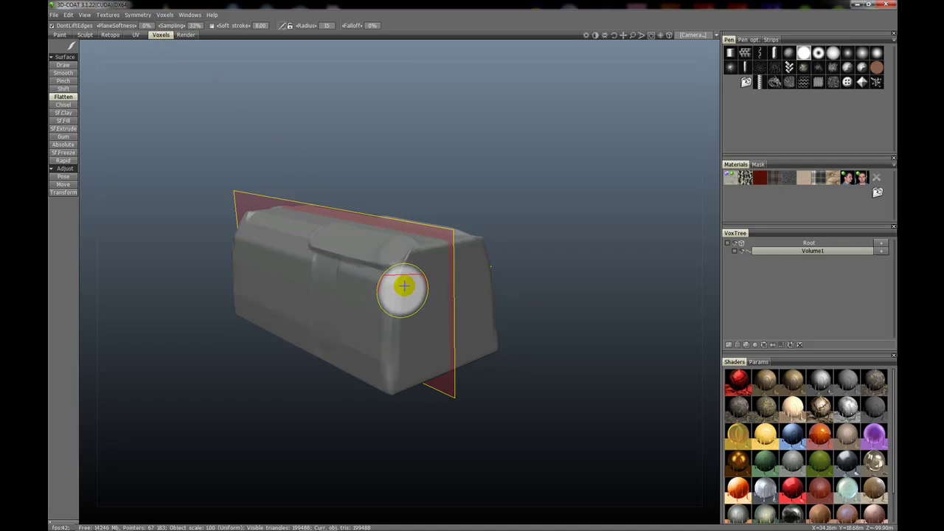
{"action": "mouse_move", "coordinate": [404, 270]}
{"action": "left_mouse_down"}
{"action": "mouse_move", "coordinate": [391, 301]}
{"action": "mouse_move", "coordinate": [391, 355]}
{"action": "left_mouse_up"}
{"action": "left_click_drag", "start_coordinate": [391, 319], "coordinate": [390, 324]}
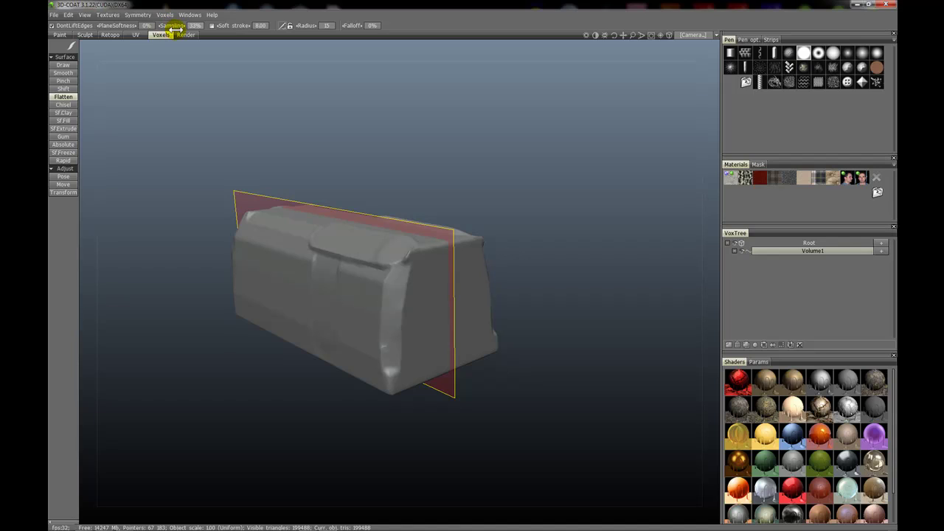
{"action": "key", "text": "ctrl+z"}
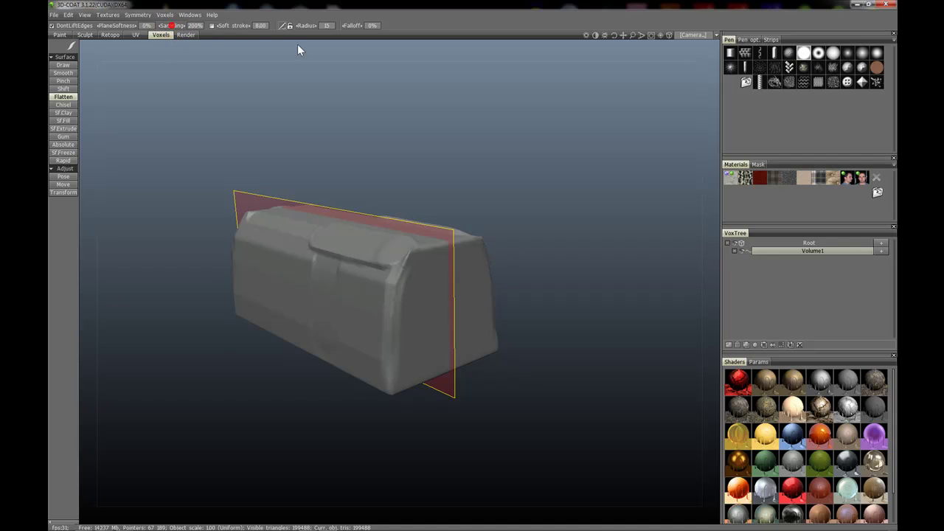
Step: Flatten the rear vertical corner edge with Sampling at 200%
{"action": "mouse_move", "coordinate": [389, 262]}
{"action": "left_mouse_down"}
{"action": "mouse_move", "coordinate": [391, 282]}
{"action": "mouse_move", "coordinate": [405, 257]}
{"action": "mouse_move", "coordinate": [399, 274]}
{"action": "left_mouse_up"}
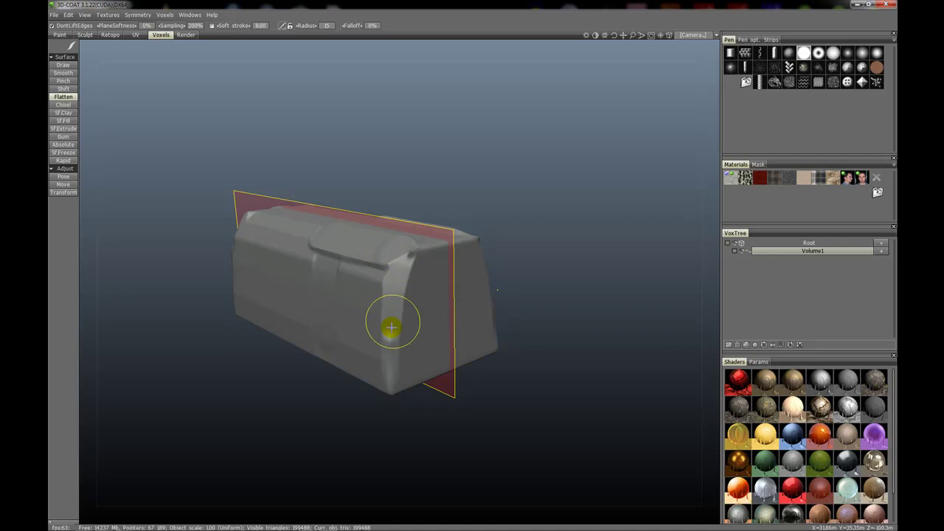